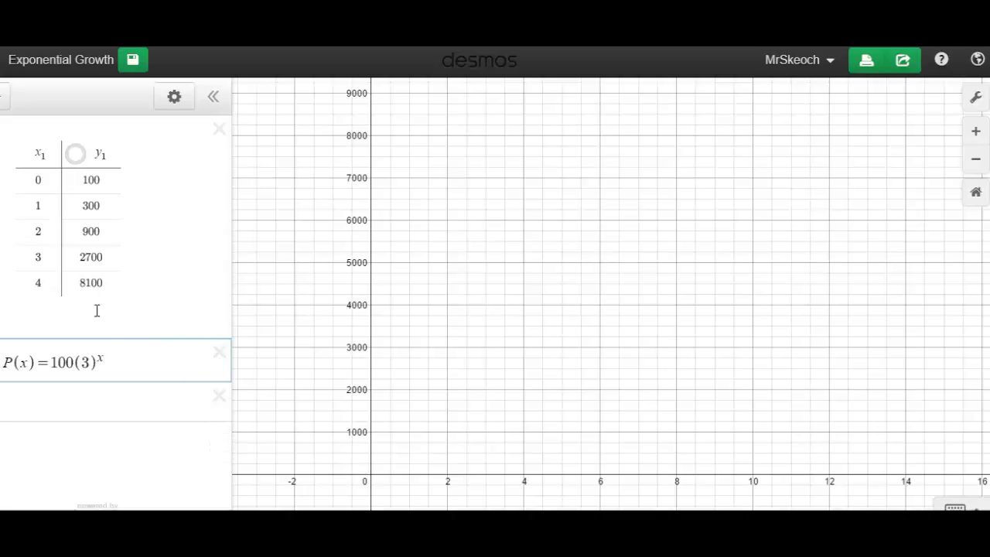
- Plot the y1 table points and label (0, 100), (1, 300), (2, 900) and (3, 2700)
click(76, 155)
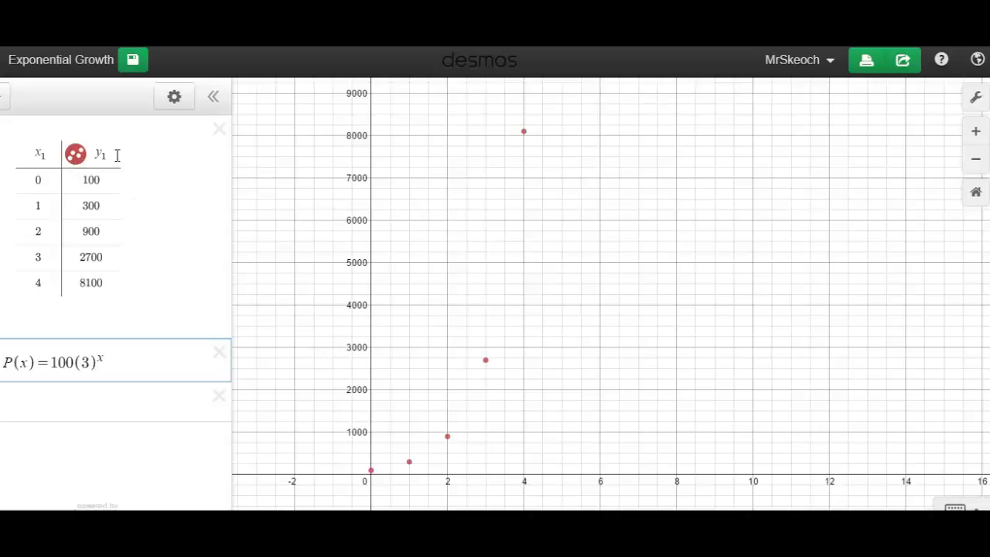
drag(571, 373, 594, 363)
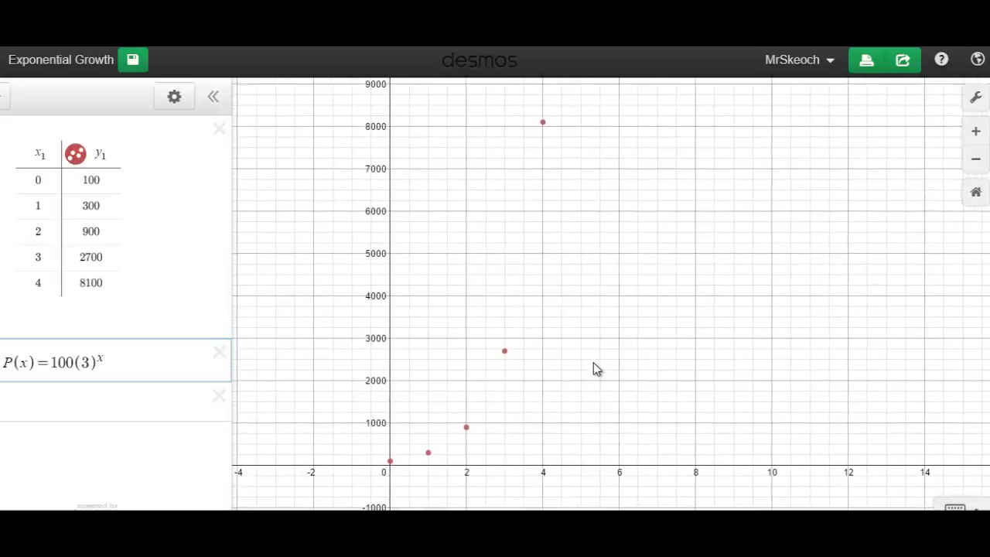
click(400, 466)
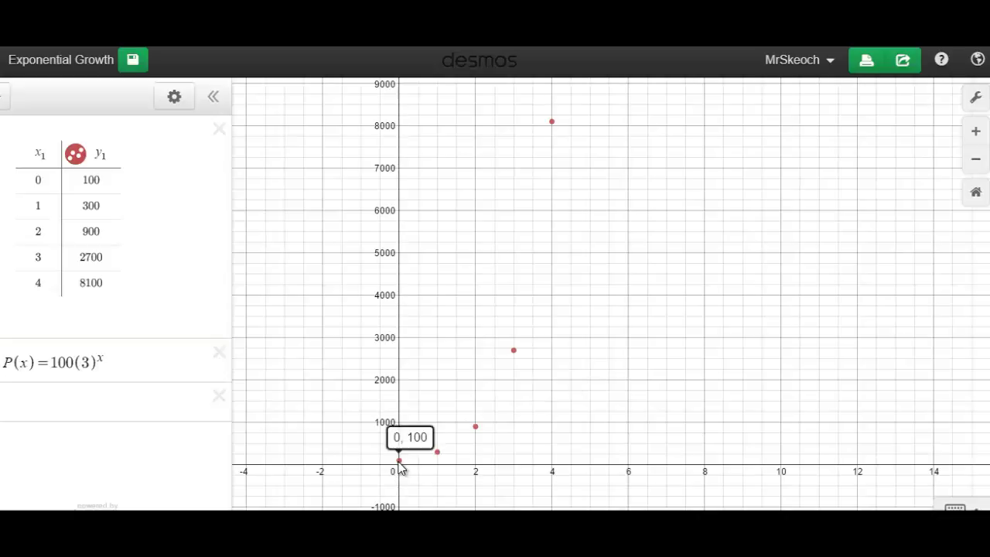
click(438, 455)
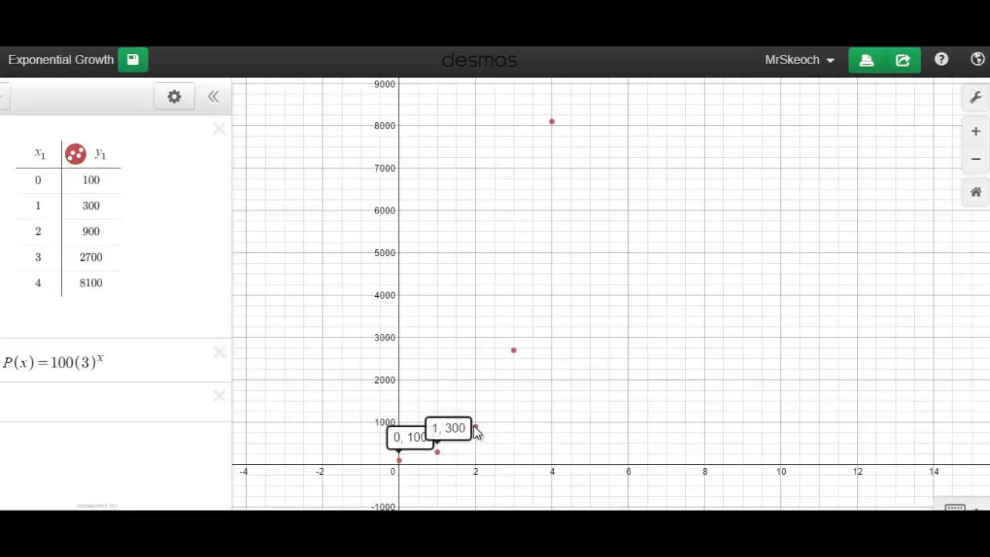
click(475, 427)
click(513, 350)
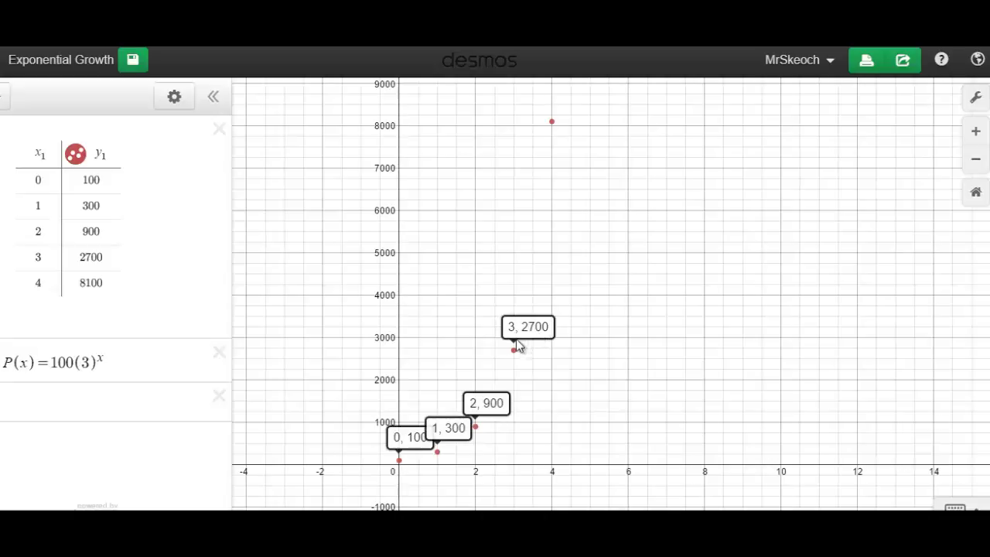
drag(516, 339, 514, 334)
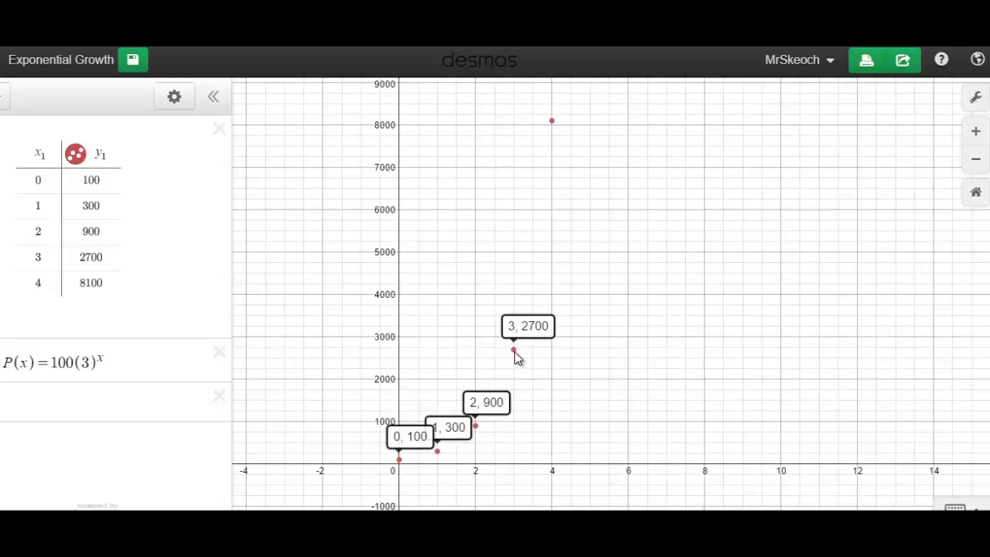
- Hide the coordinate labels on the (3, 2700), (2, 900), (1, 300) and (0, 100) points
click(514, 351)
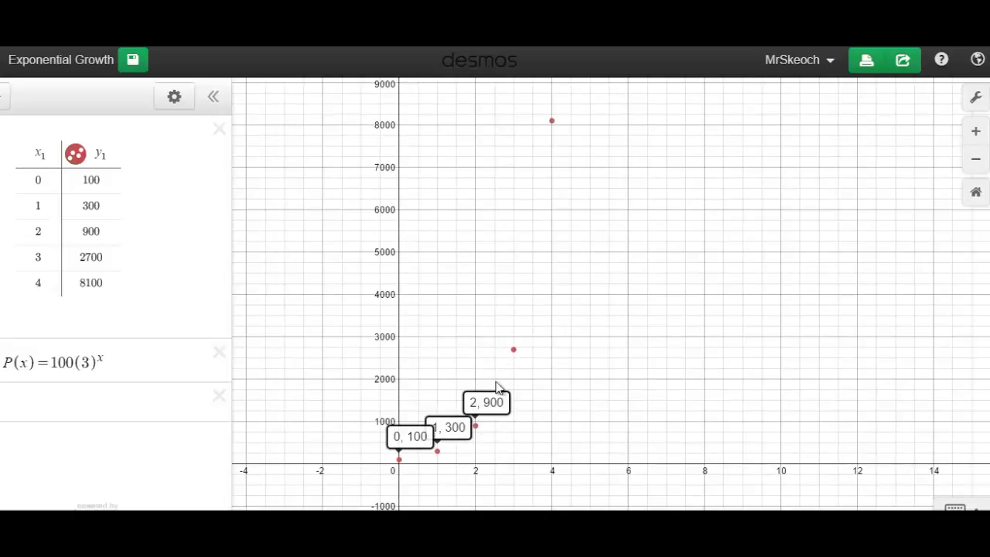
click(475, 428)
click(437, 452)
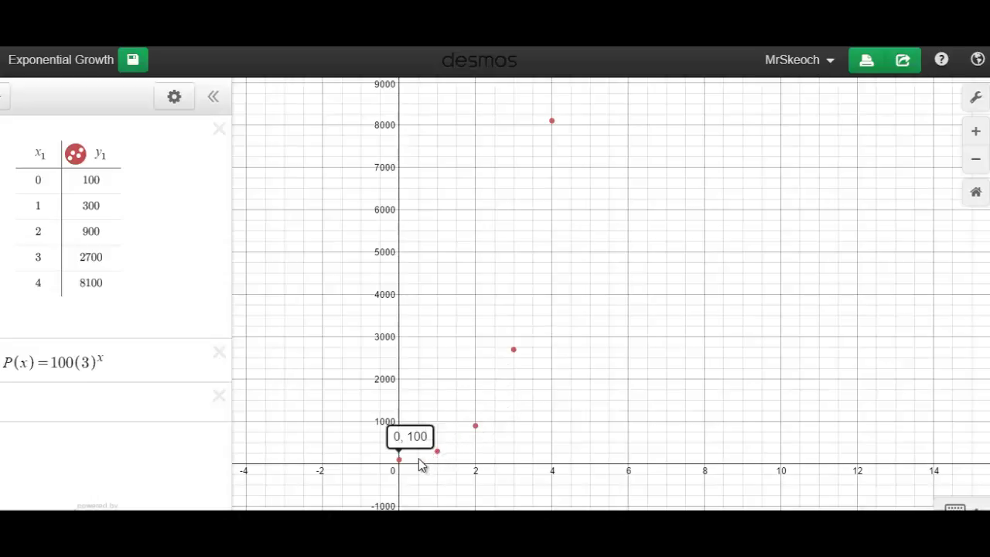
click(399, 459)
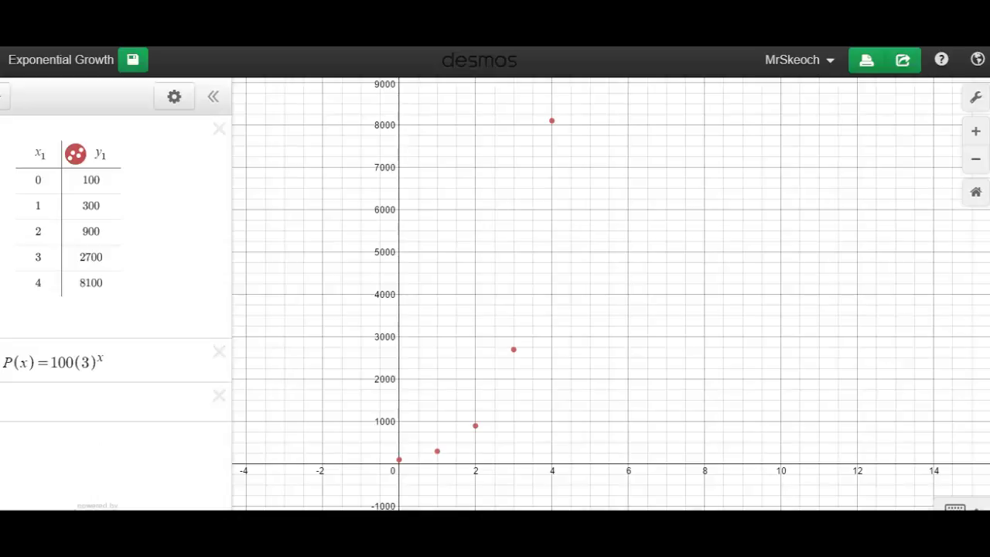
- Display the P(x)=100(3)^x curve through the points and label its (0, 100) point
click(4, 362)
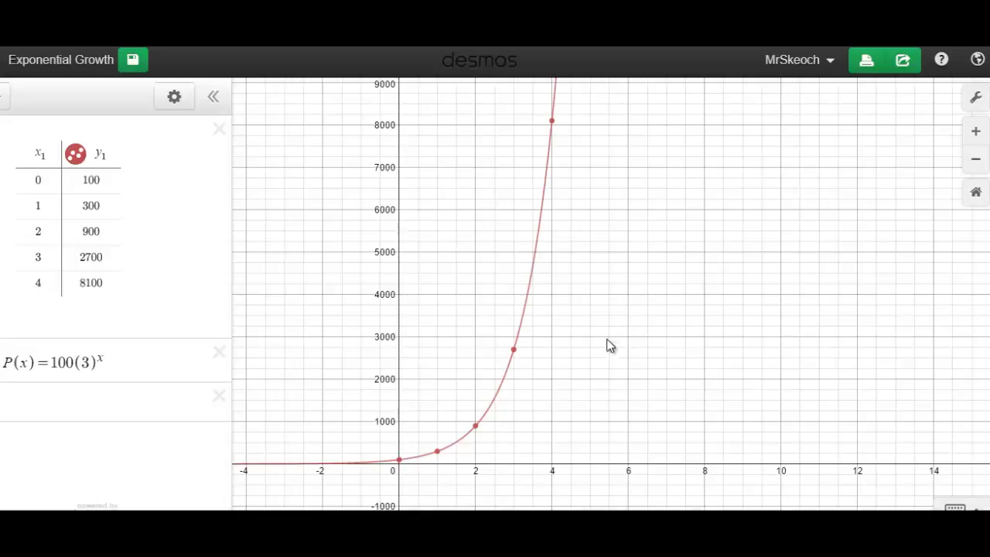
drag(589, 358, 631, 354)
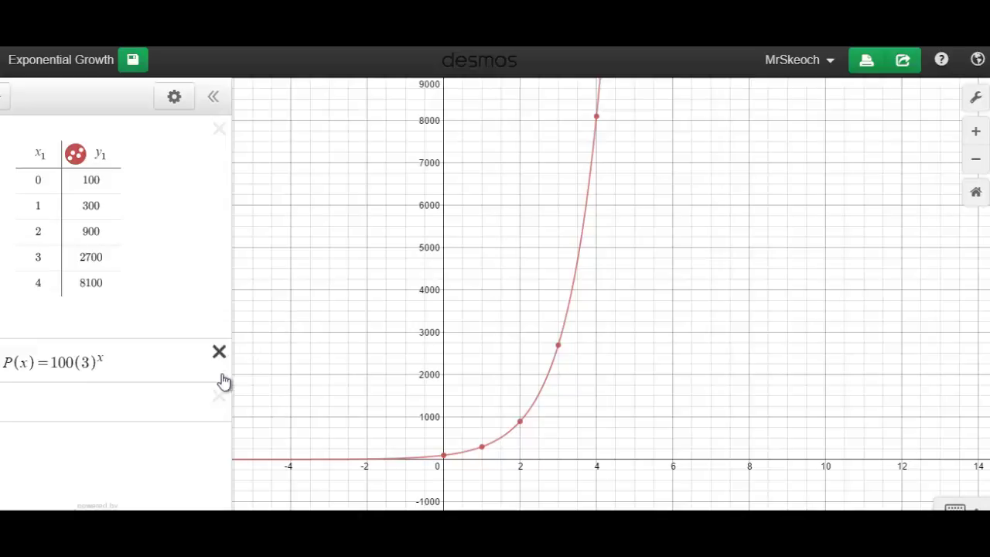
click(444, 458)
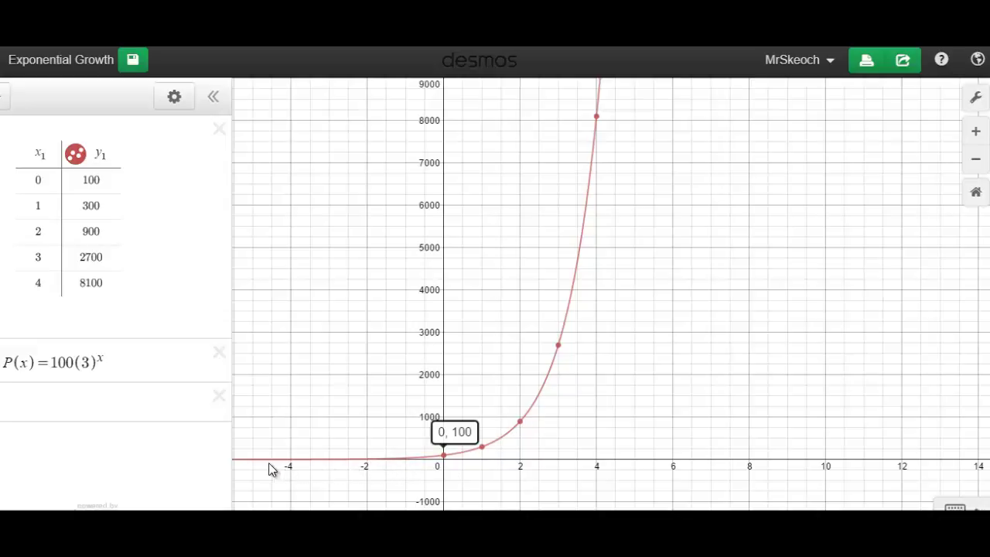
drag(338, 475, 416, 462)
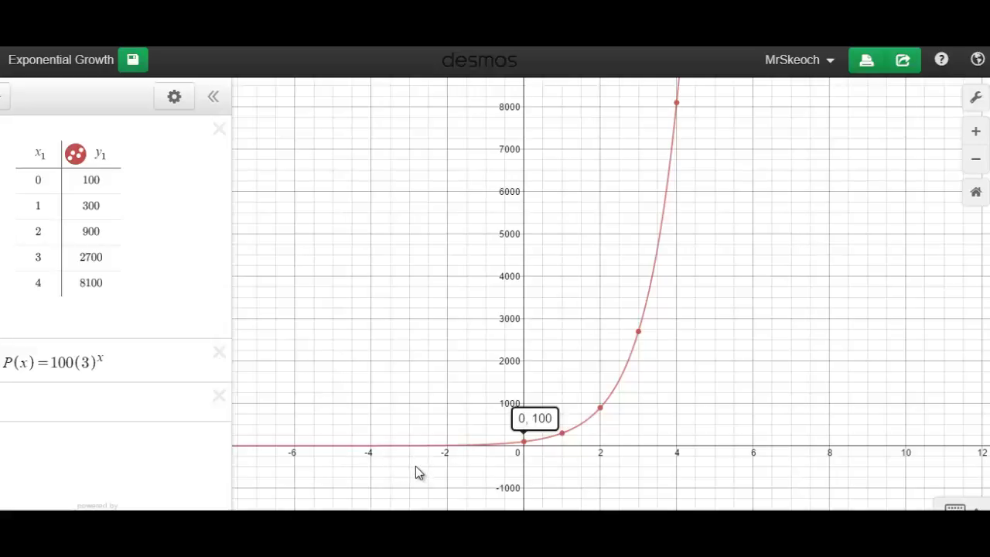
drag(415, 468, 417, 470)
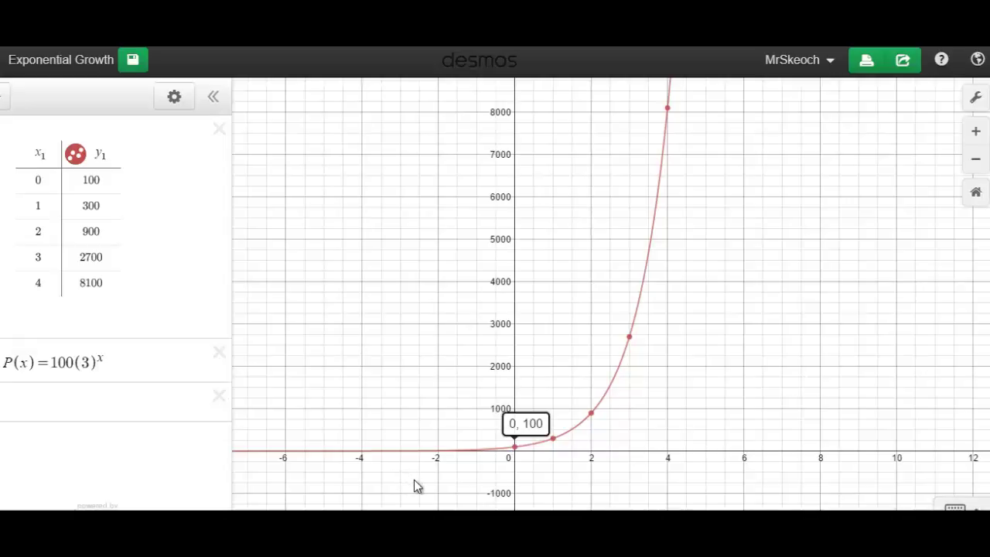
drag(426, 477, 422, 483)
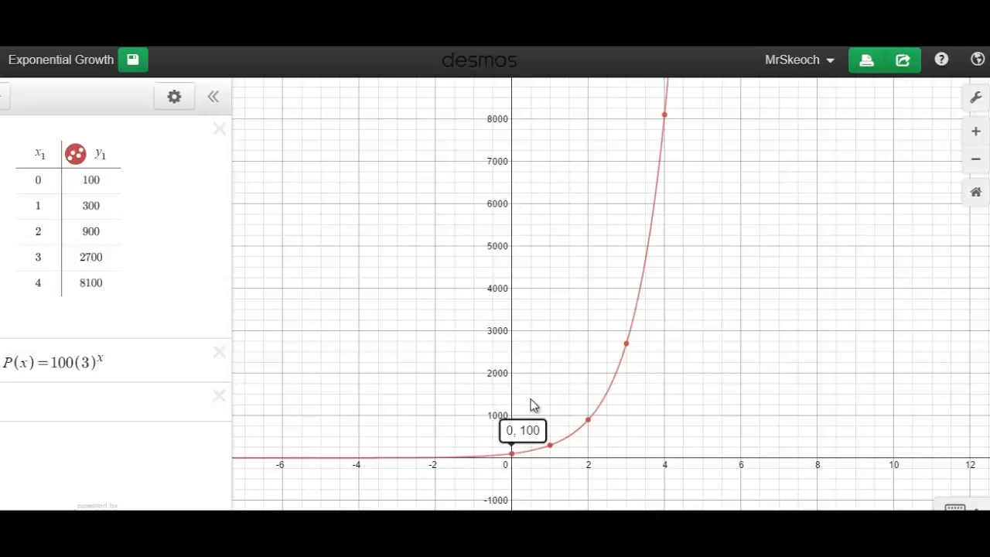
drag(529, 476, 554, 474)
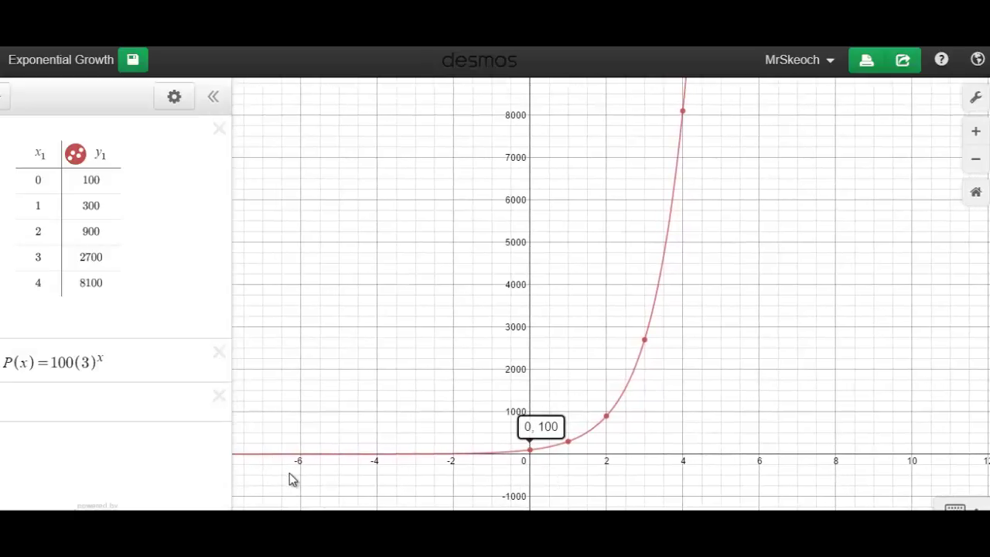
drag(291, 472, 301, 471)
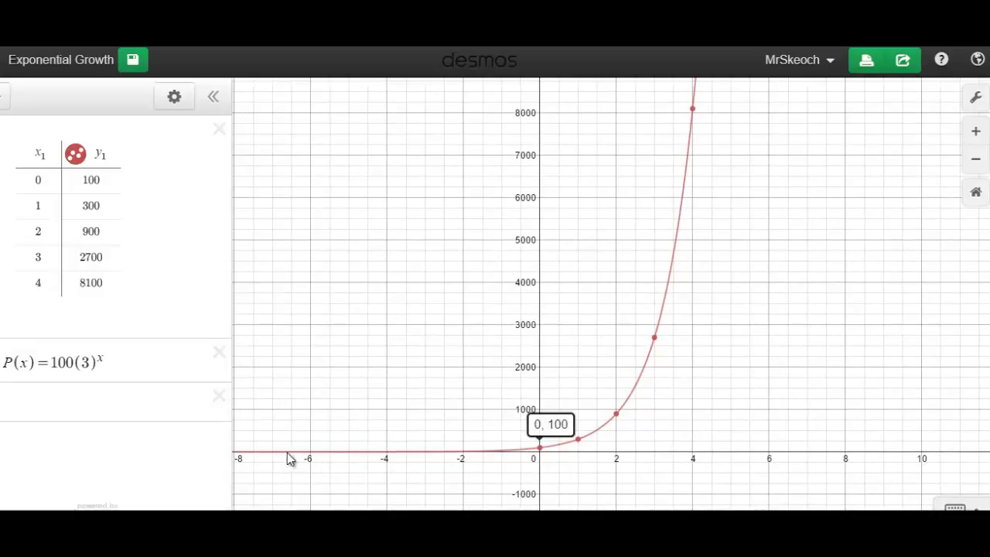
click(977, 136)
click(977, 135)
drag(812, 347, 823, 276)
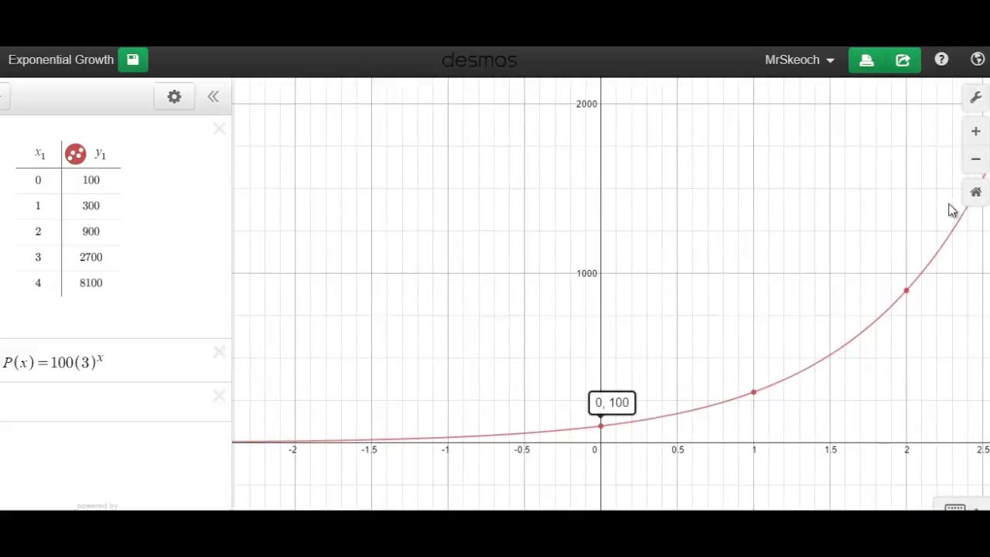
click(976, 159)
click(976, 158)
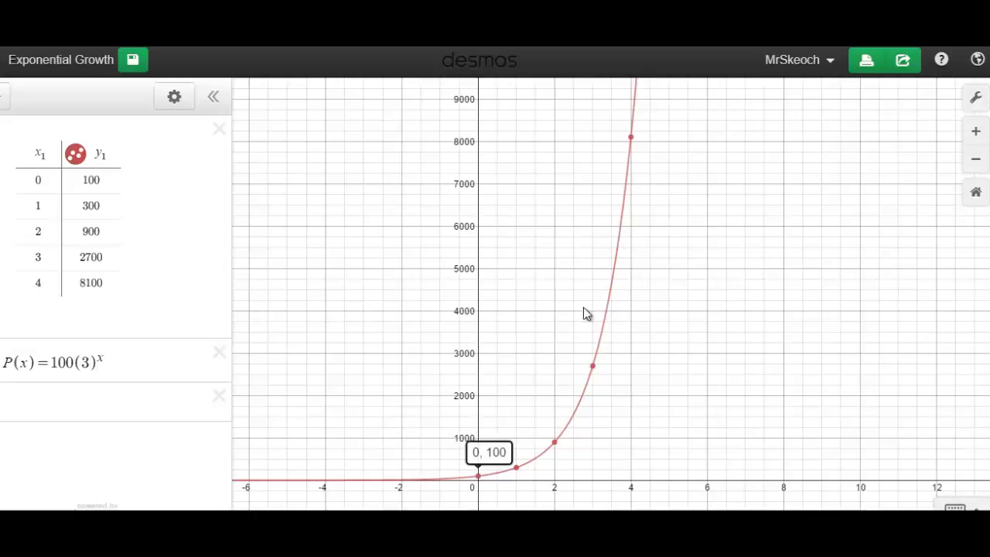
drag(676, 381, 689, 377)
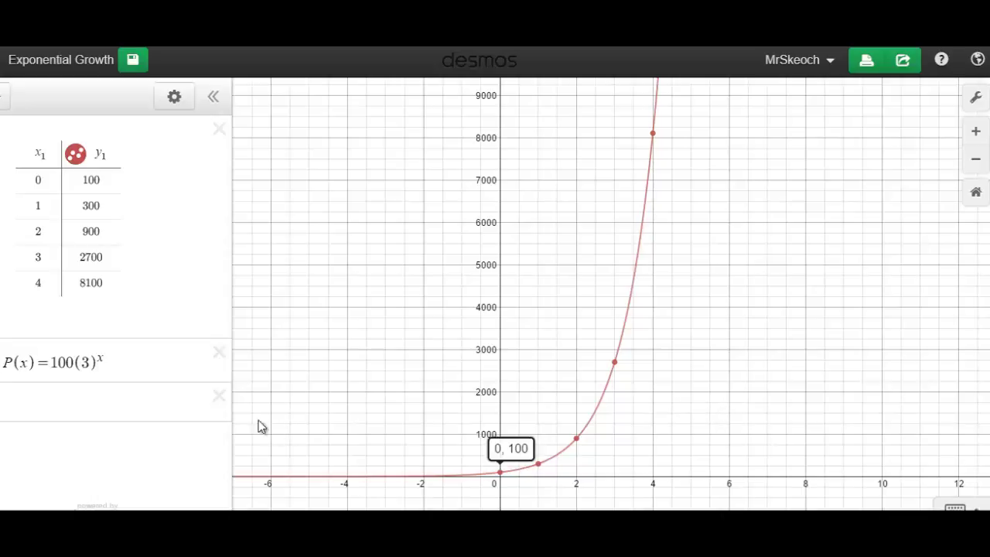
- On a new line, replace a P(7) attempt with P=100(3)^7, evaluating to 218700
click(14, 399)
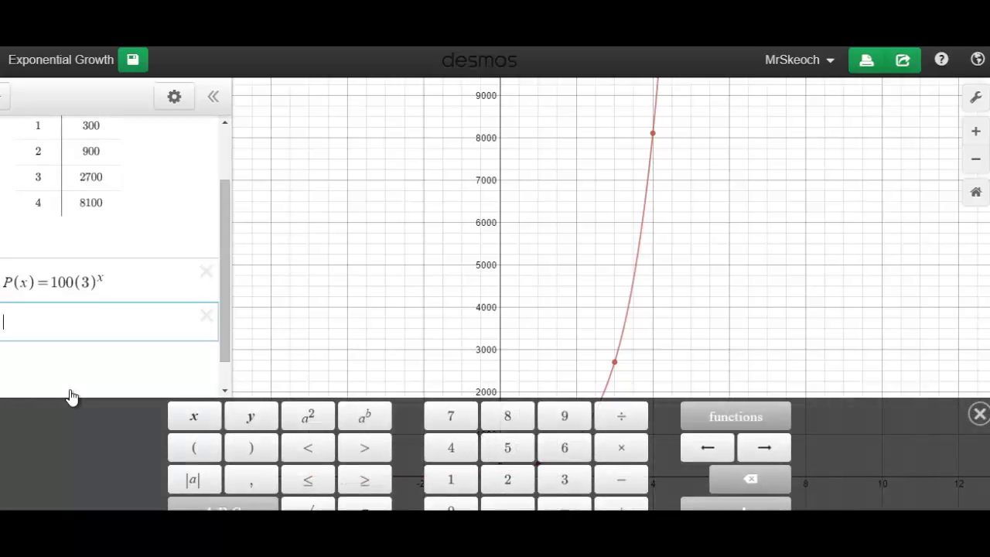
text(P()
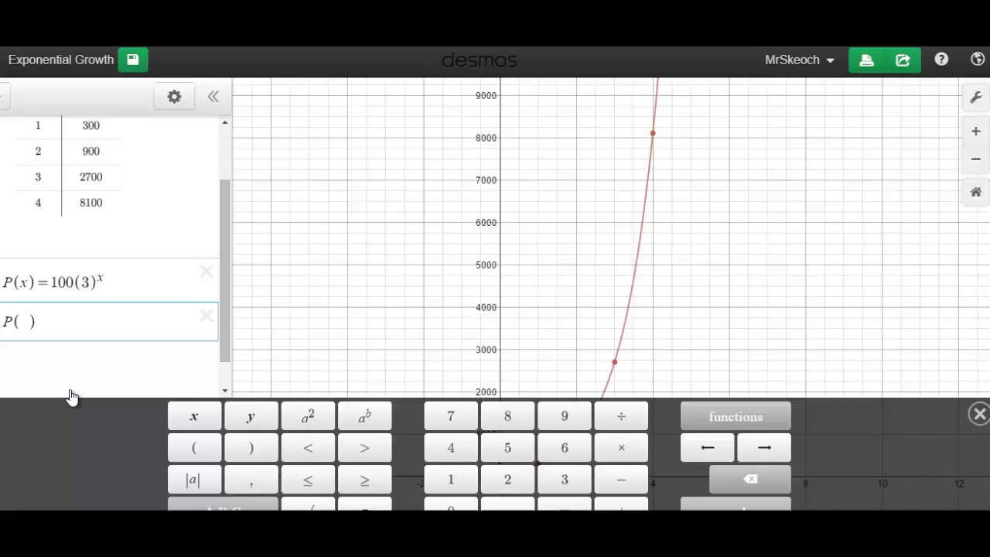
text(7)
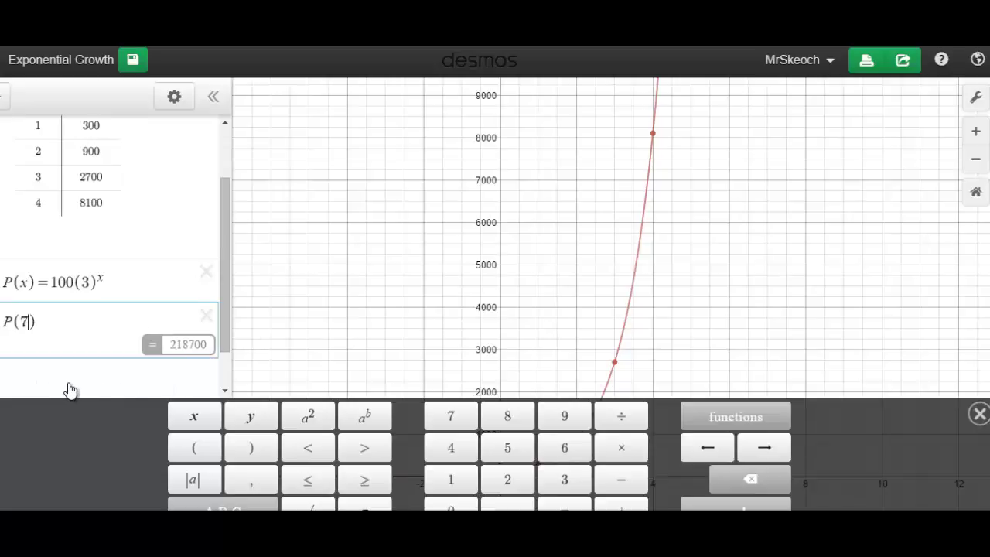
key(BackSpace)
key(BackSpace)
key(BackSpace)
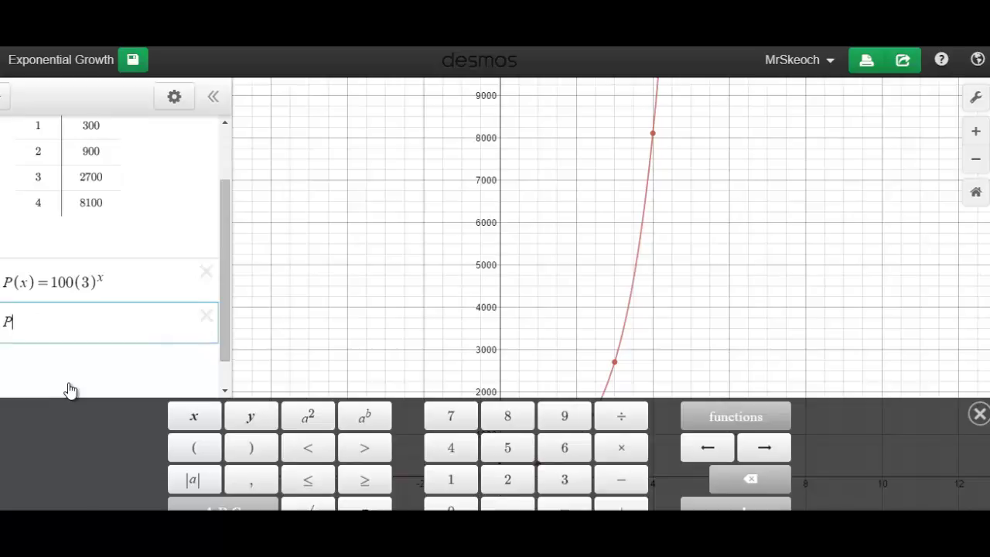
text(P=)
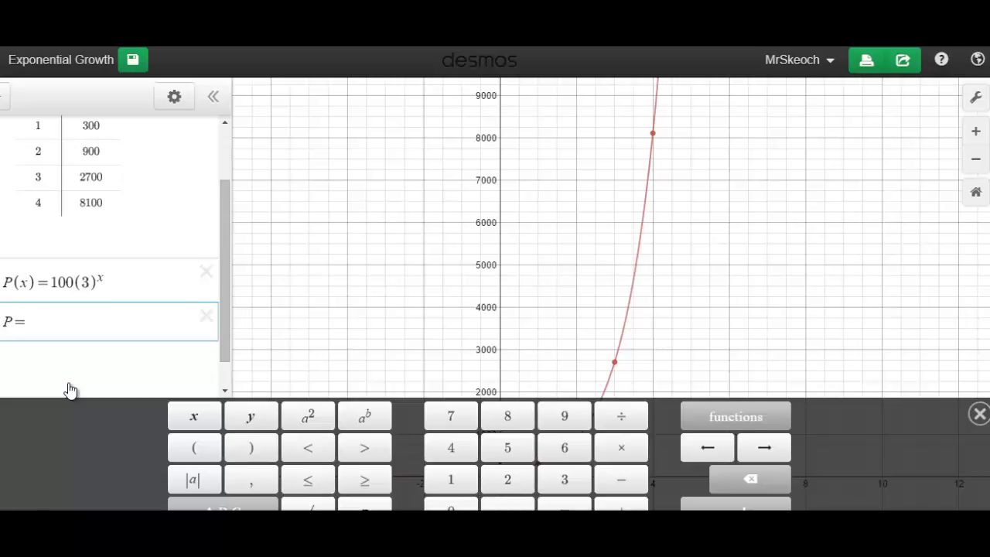
text(100(3)
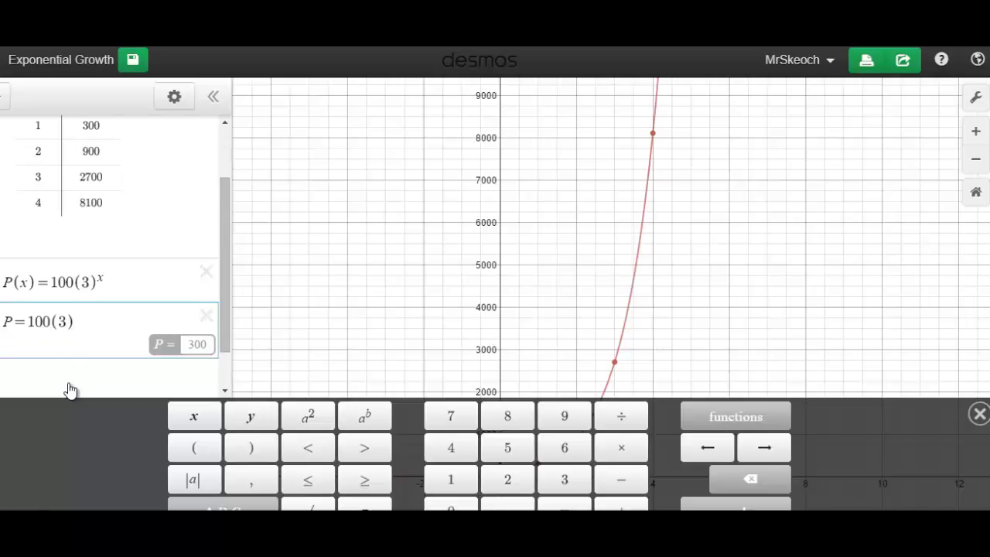
text()^)
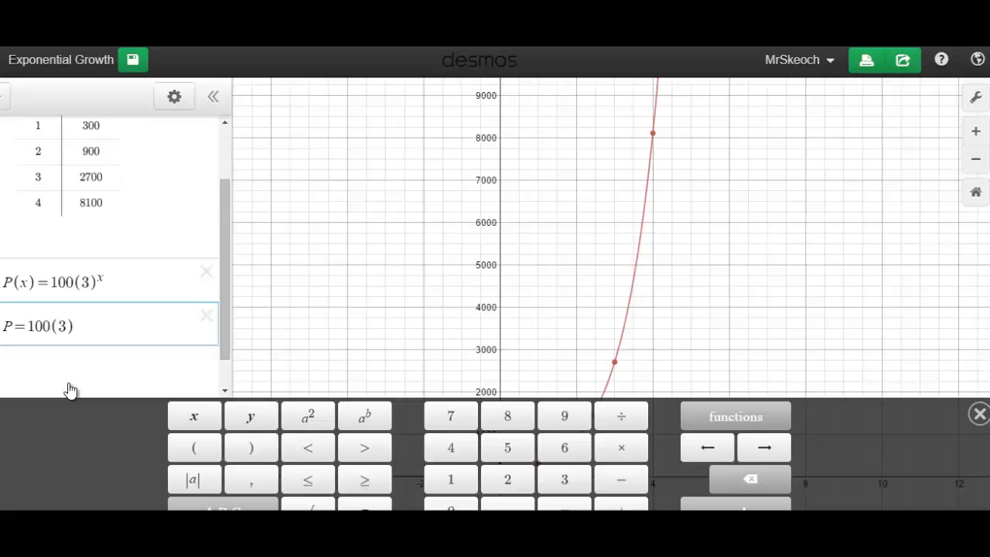
text(7)
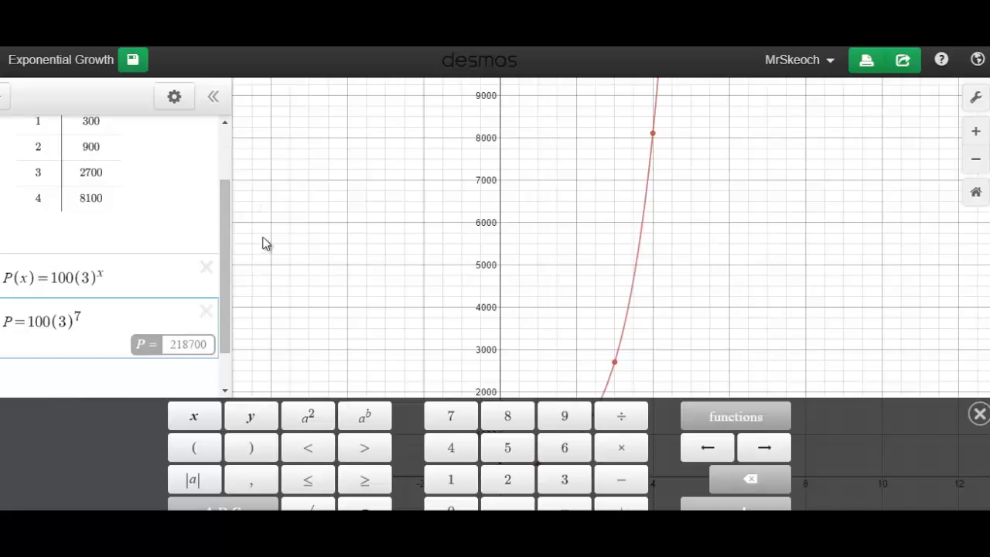
drag(229, 213, 223, 190)
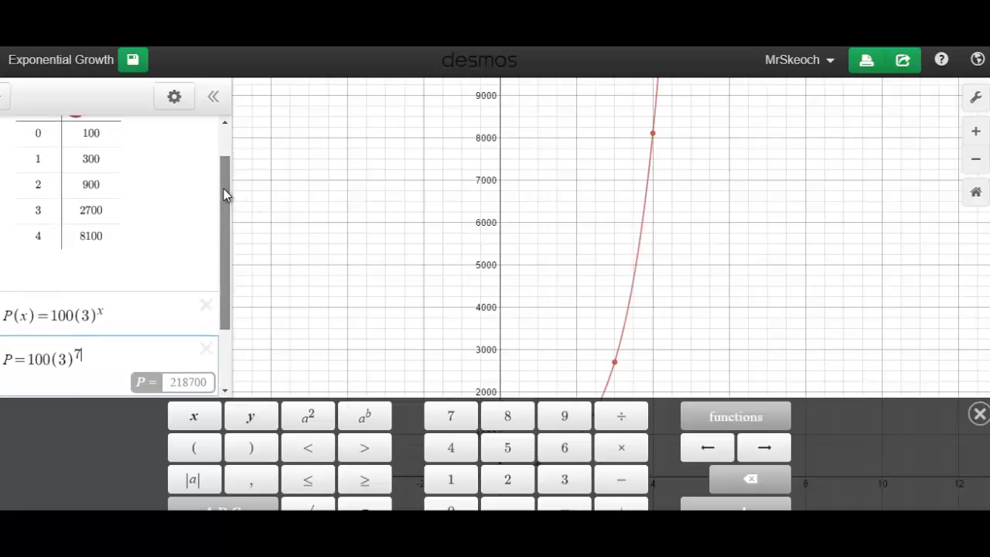